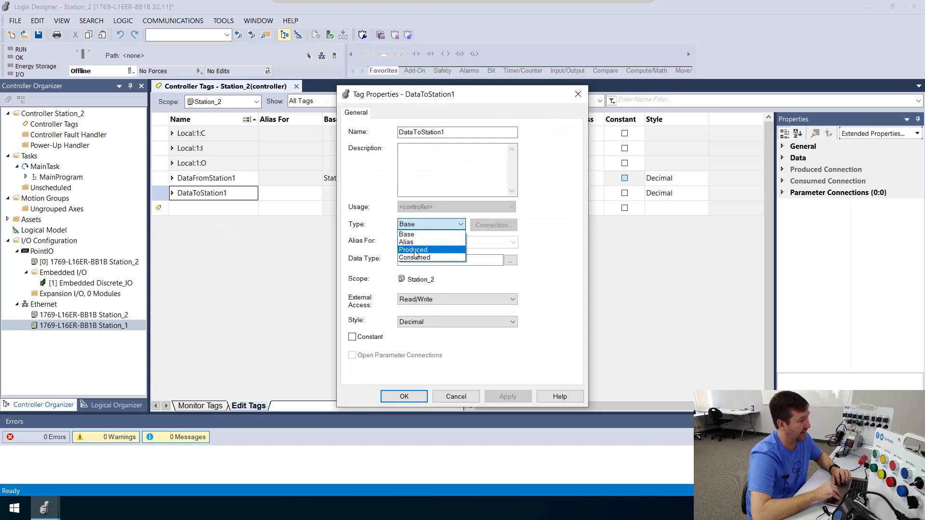
Step: Make DataToStation1 a Produced tag, accept its connection with 1 max consumer, and apply the tag properties
click(414, 250)
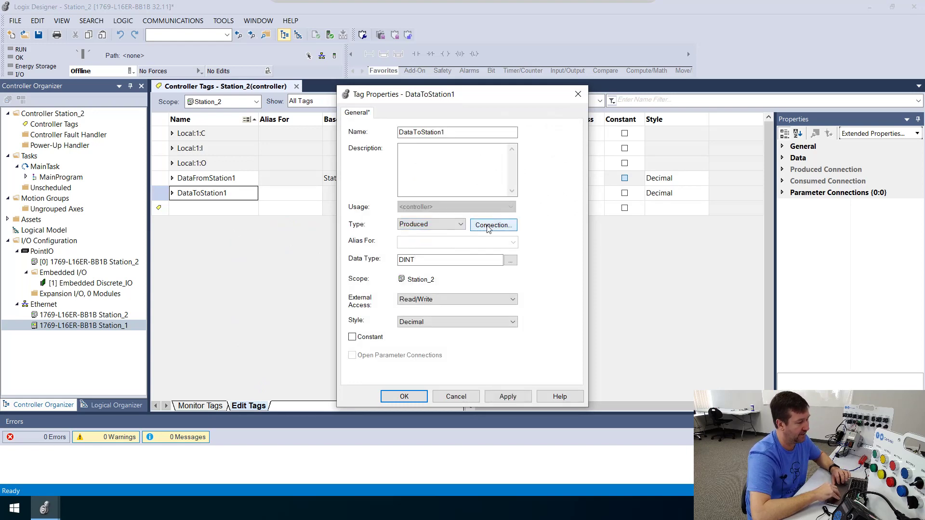
click(488, 226)
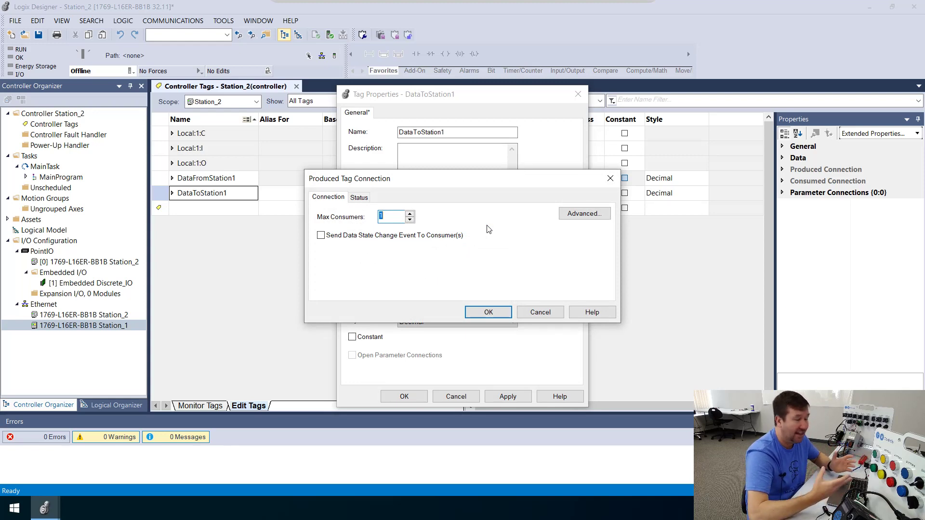
click(486, 313)
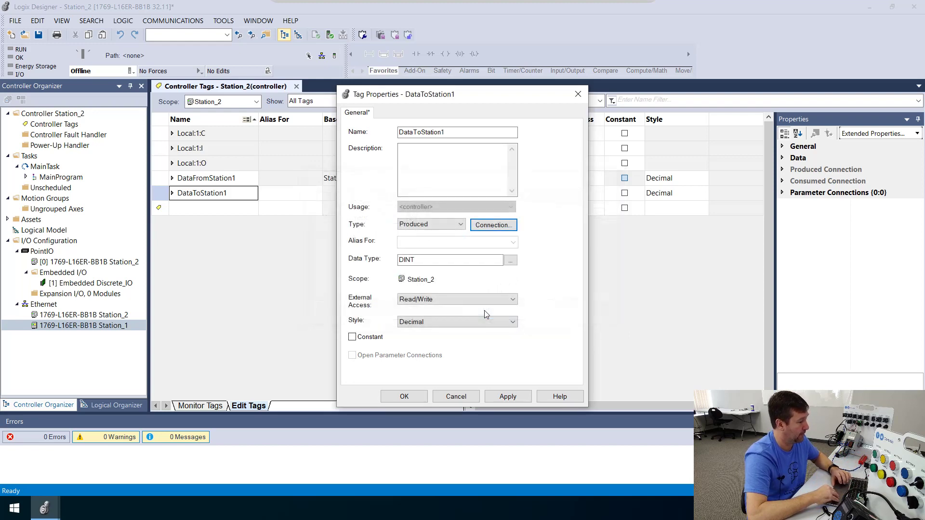
click(394, 399)
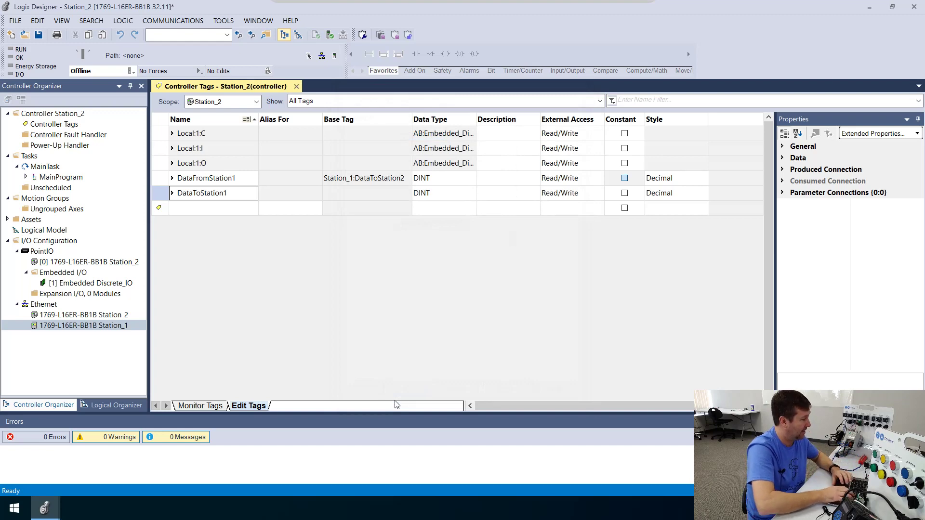
Step: Switch to the Station_1 project and start a new 1769-L16ER-BB1B controller module under Ethernet, filtering the catalog by "l16"
click(44, 509)
click(52, 469)
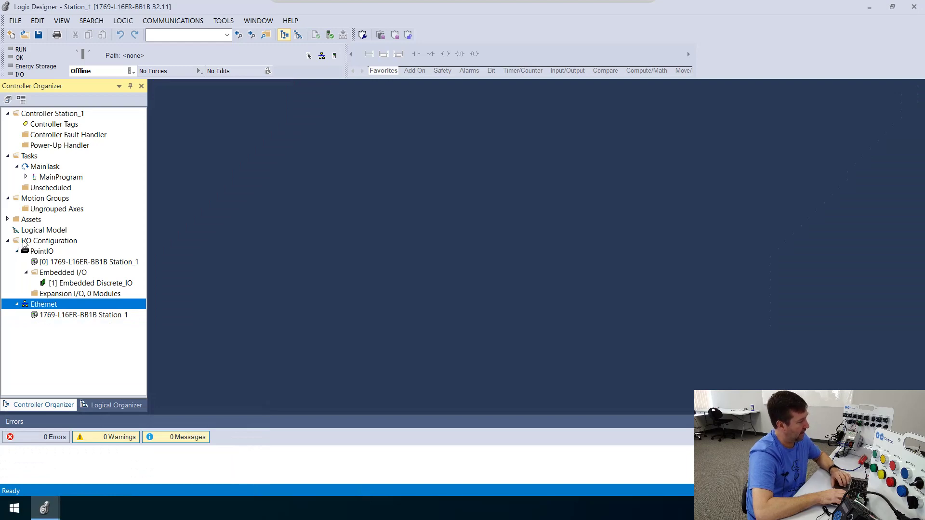
right_click(36, 307)
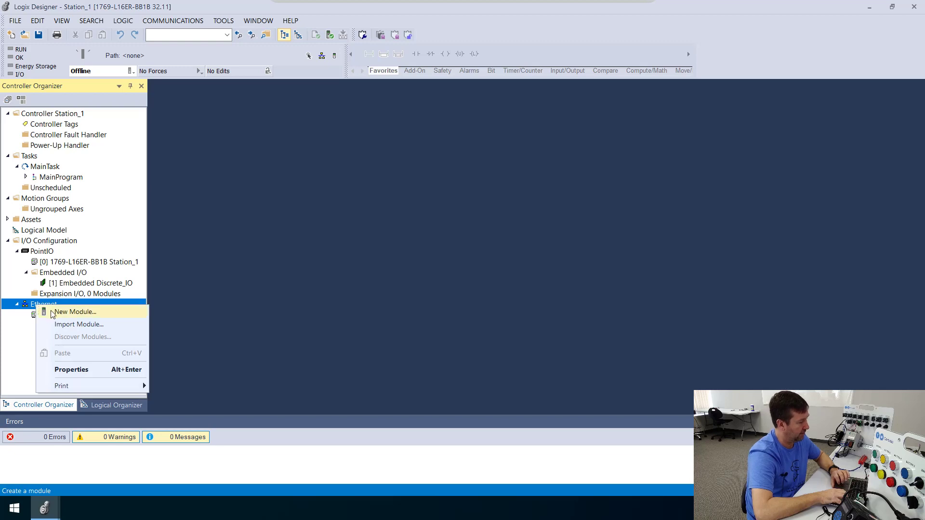
click(53, 313)
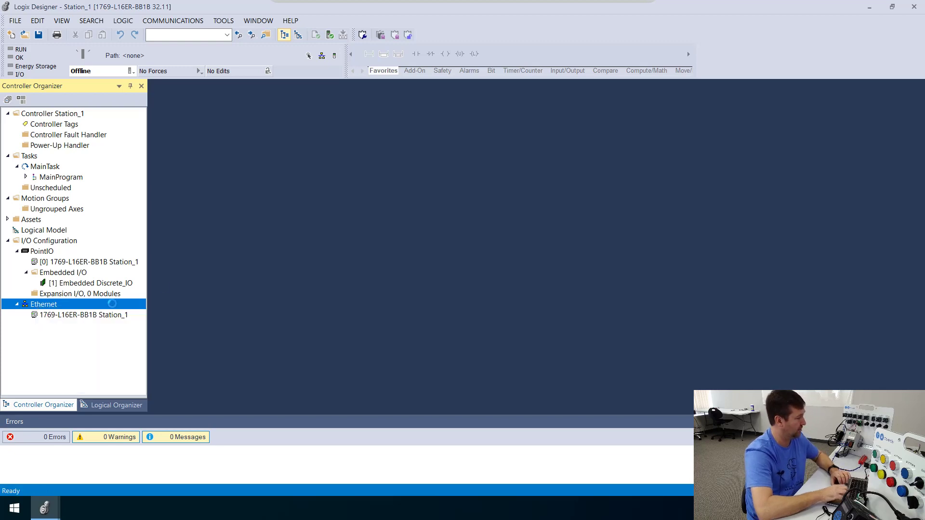
text(l16)
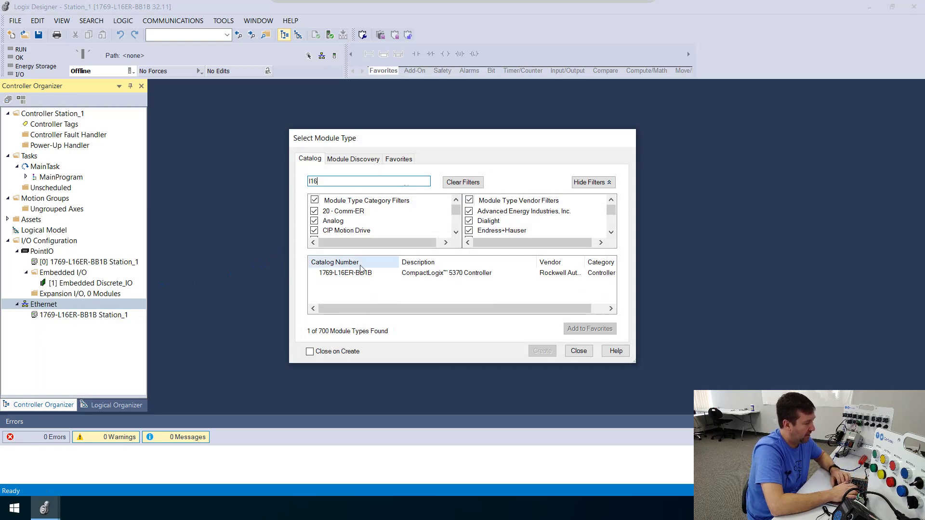
click(369, 280)
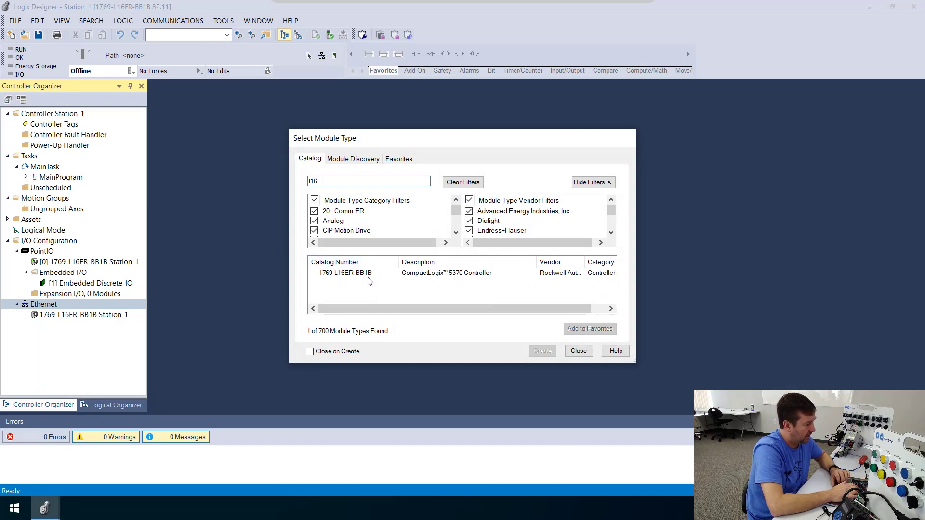
double_click(393, 276)
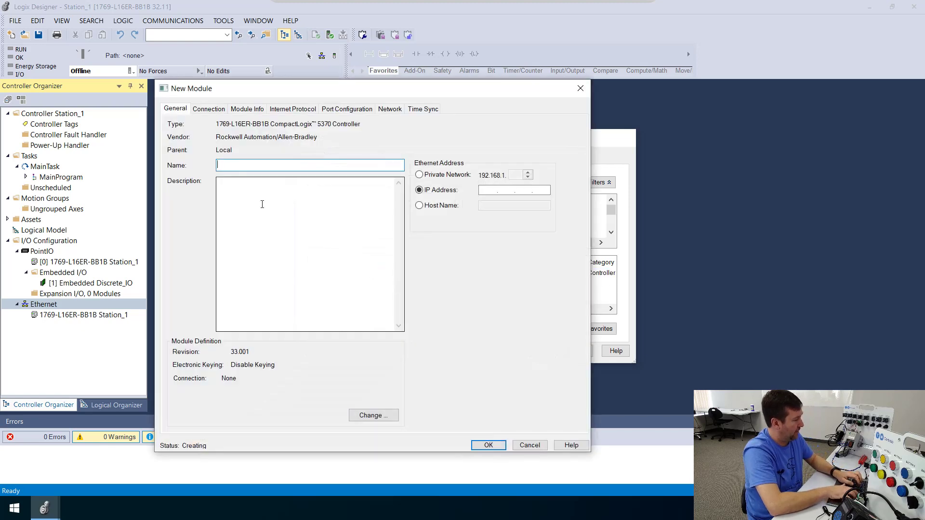
Step: Name the new module Station_2, set its IP address to 192.168.1.121, create it and close the module catalog
text(Station_2)
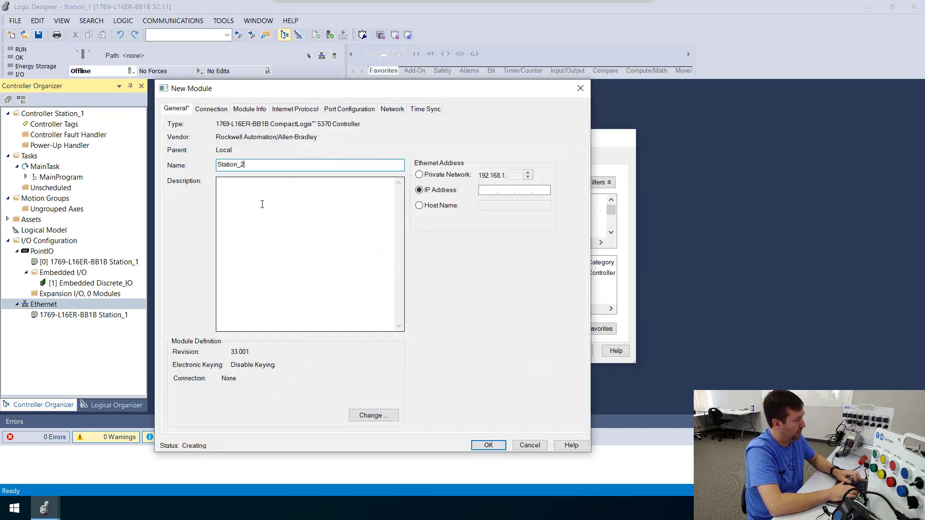
click(488, 192)
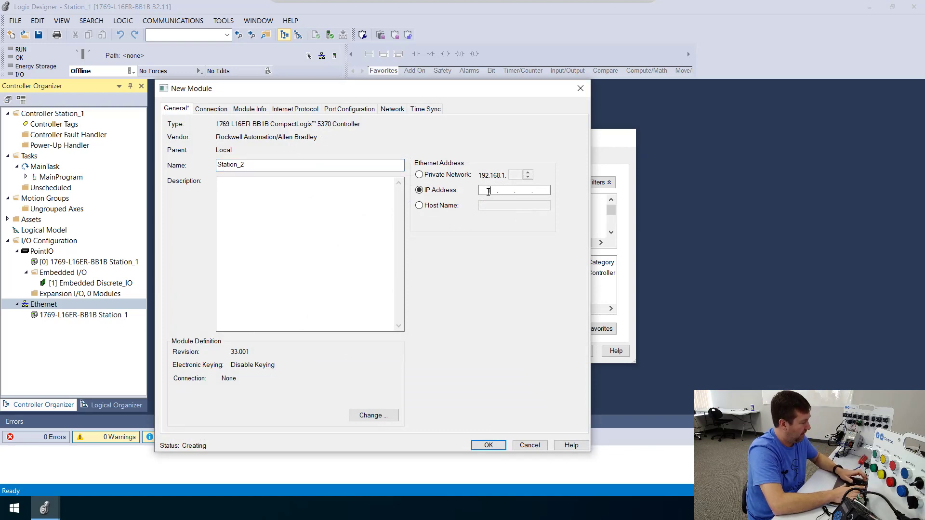
text(192 . 168 . )
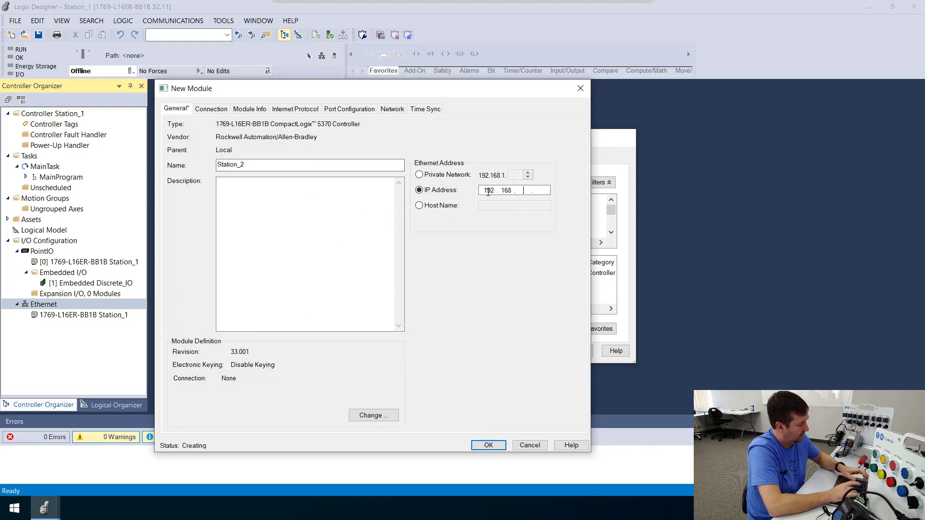
text(1)
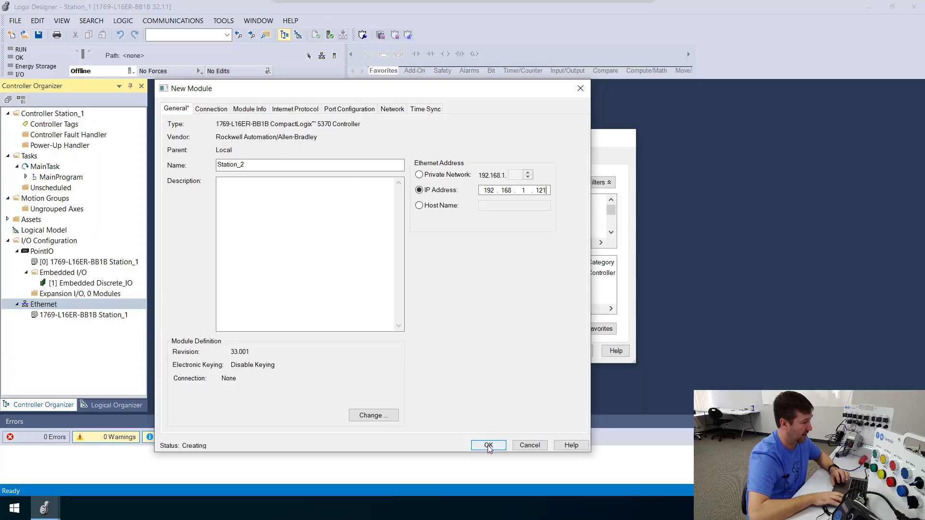
click(488, 445)
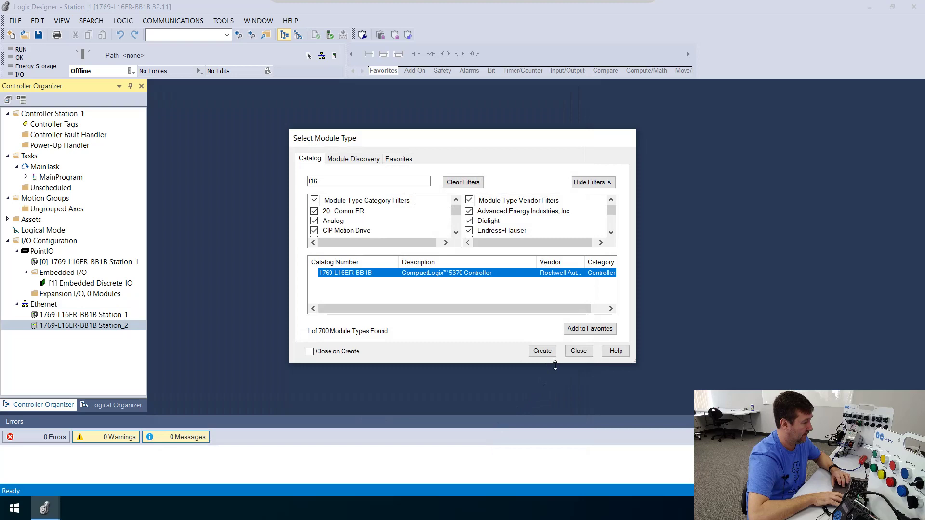
click(578, 350)
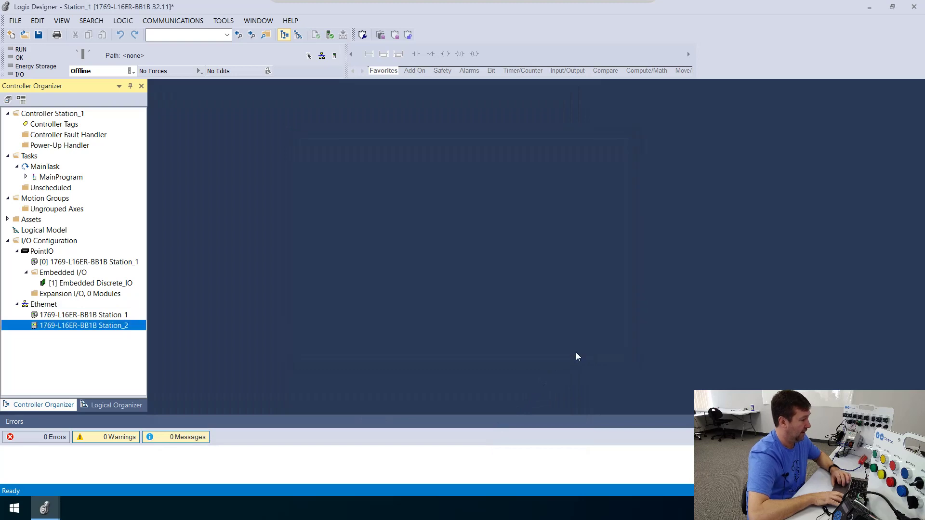
Step: Open the Station_1 controller tags for editing and create a tag named DataToStation2
double_click(54, 124)
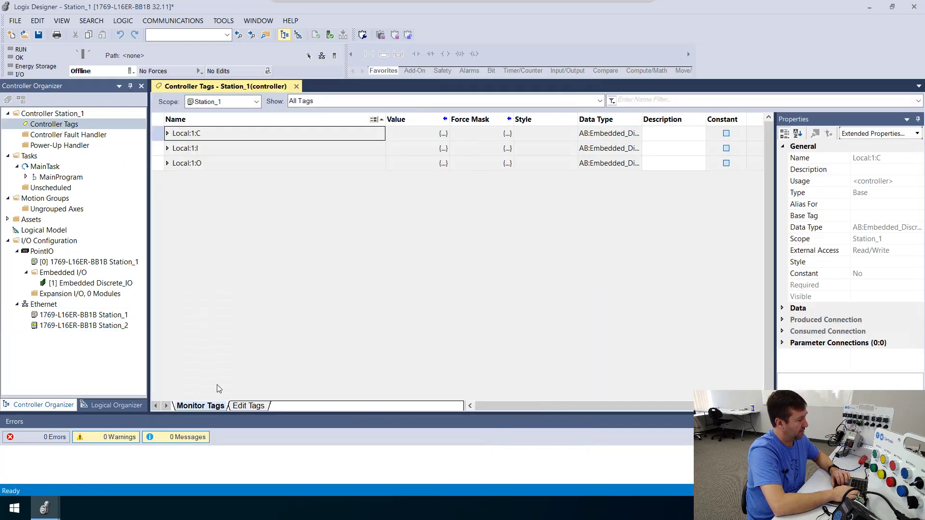
click(247, 406)
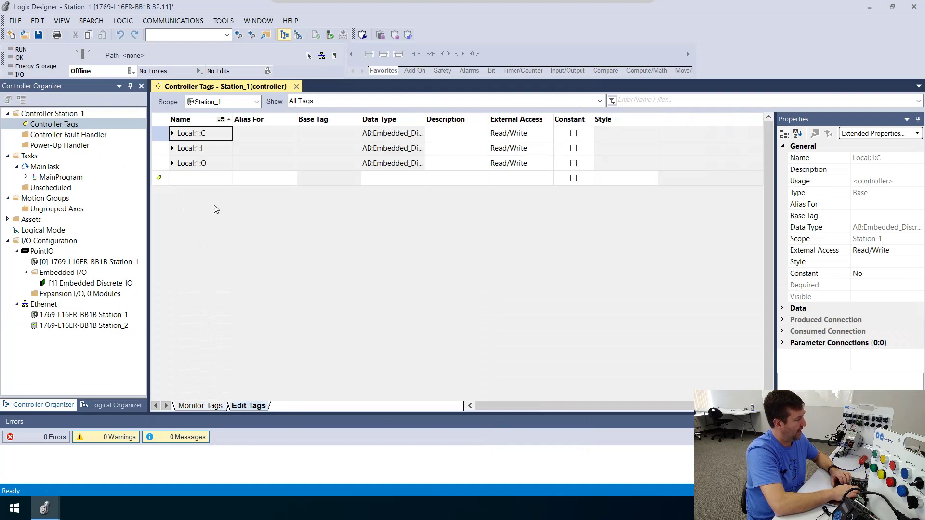
double_click(188, 181)
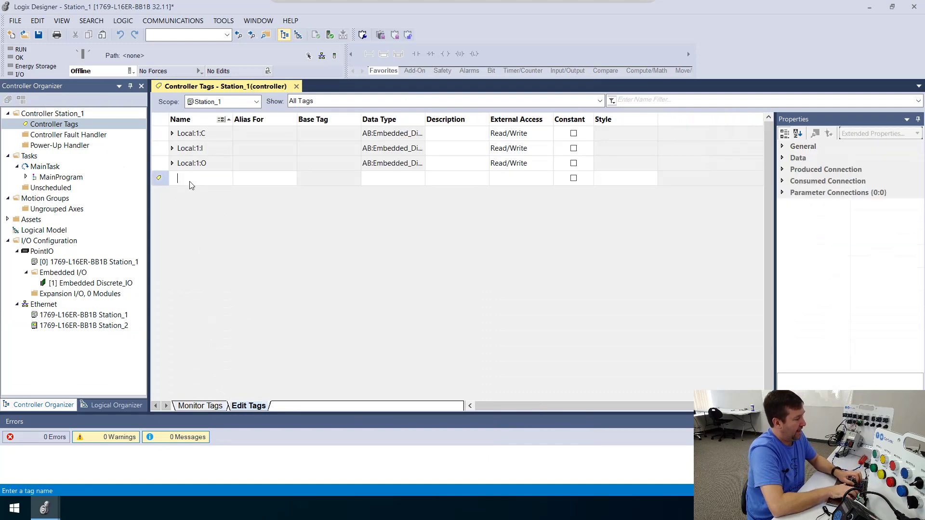
text(DataToStation2)
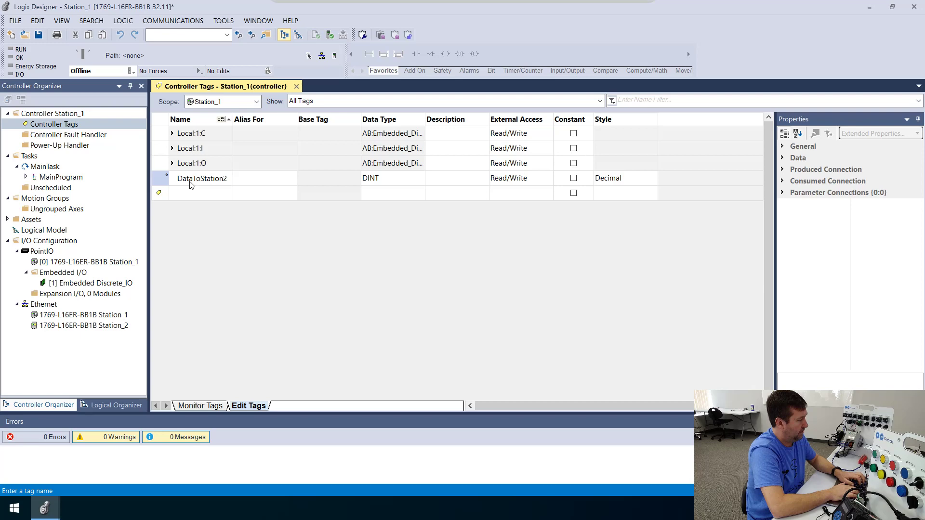
key(Return)
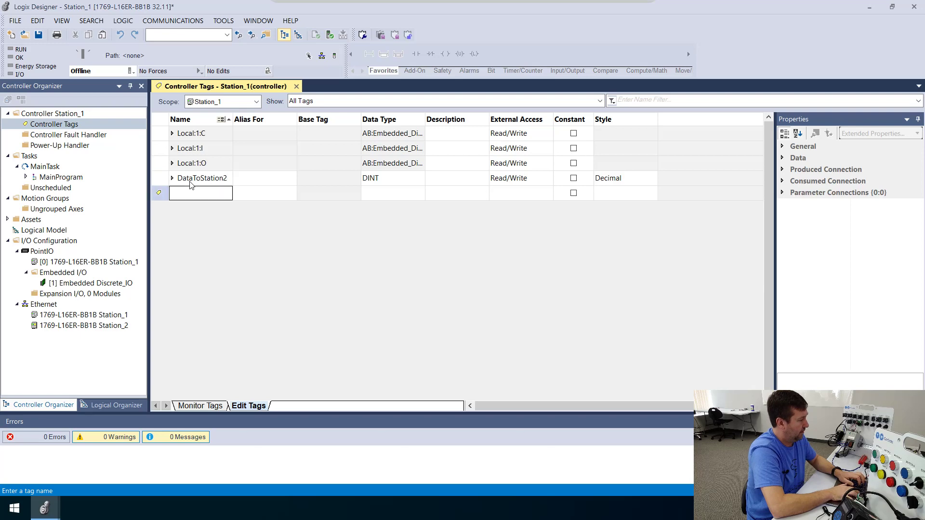
Step: Add a second controller tag named DataFromStation2
text(DataFromSa)
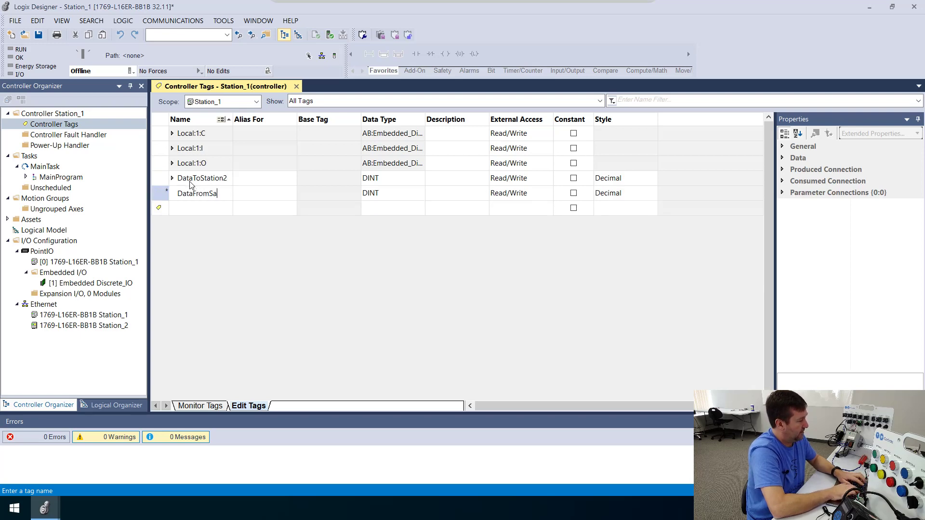
key(BackSpace)
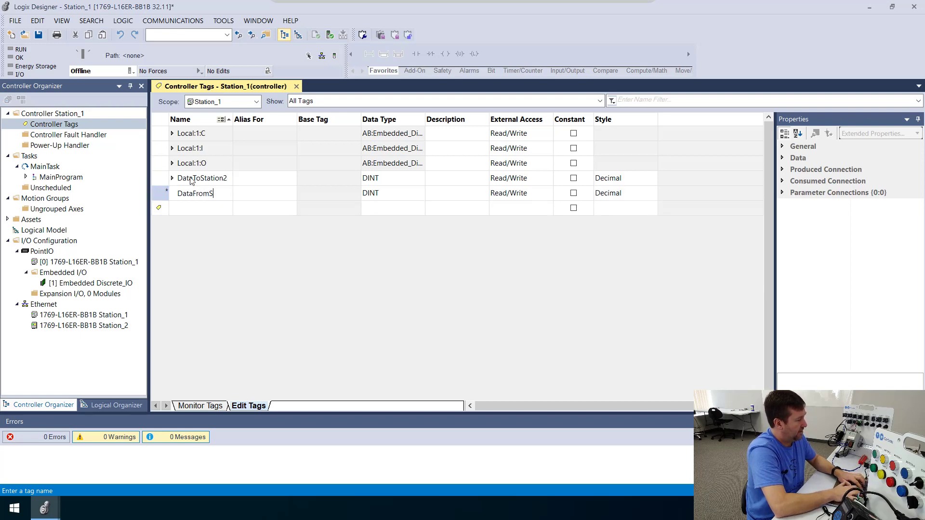
text(tation2)
key(Tab)
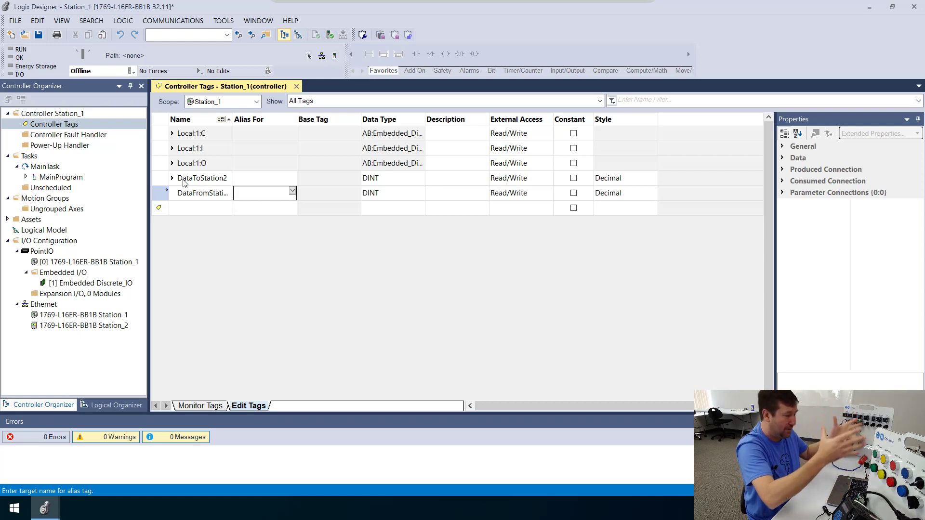
Step: Change DataToStation2 to a Produced tag, accept its connection with 1 max consumer, and apply the tag properties
right_click(183, 180)
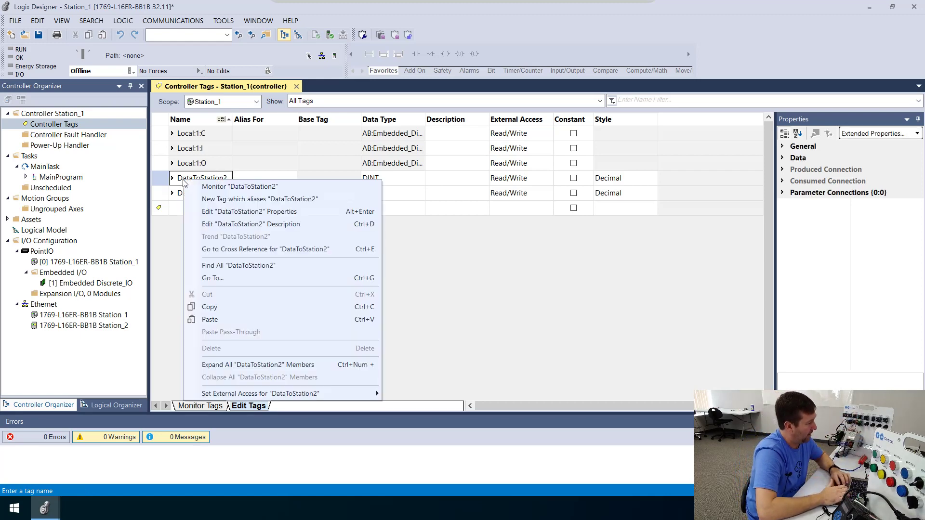
click(259, 212)
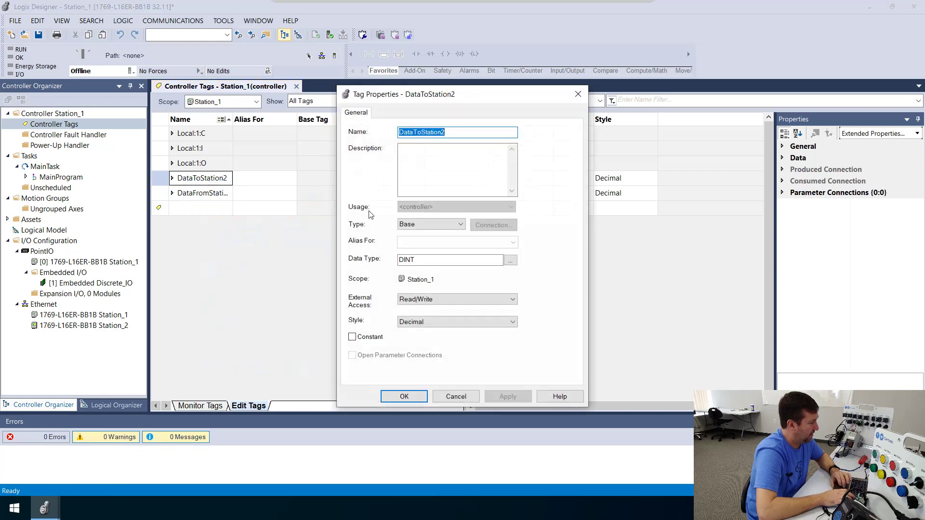
click(417, 226)
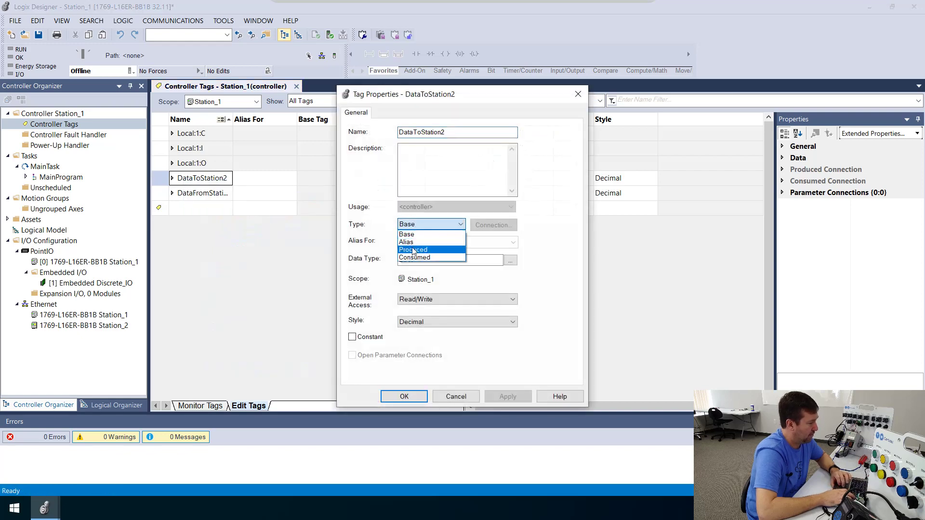
click(413, 251)
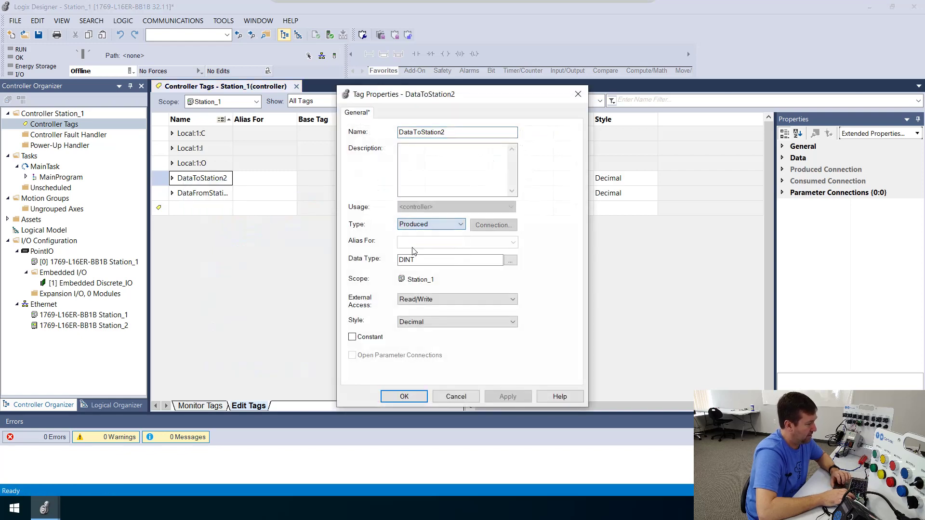
click(492, 224)
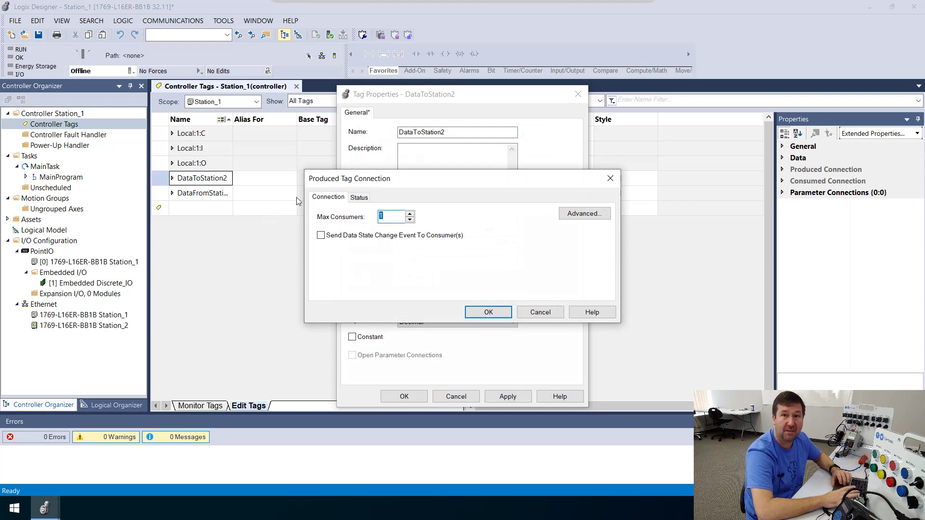
click(478, 313)
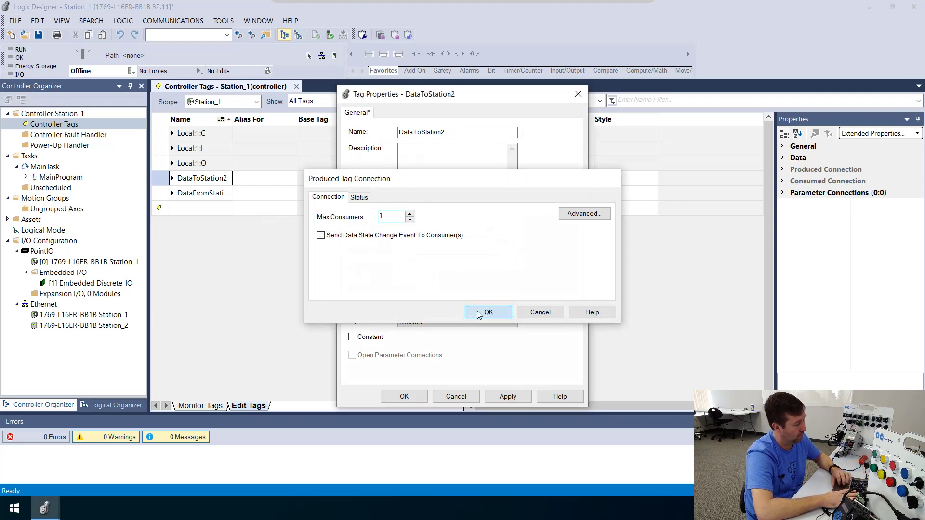
click(403, 398)
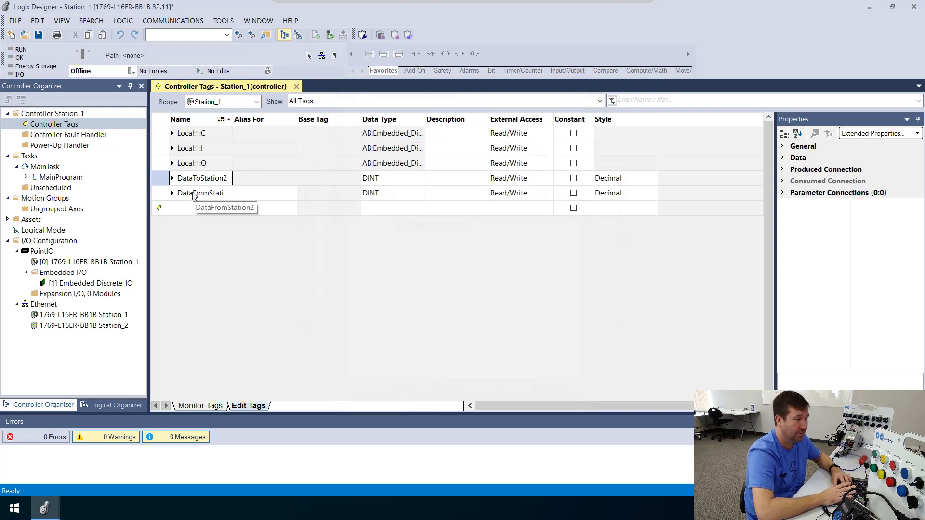
Step: Change the DataFromStation2 tag's type to Consumed and open its connection settings
right_click(193, 194)
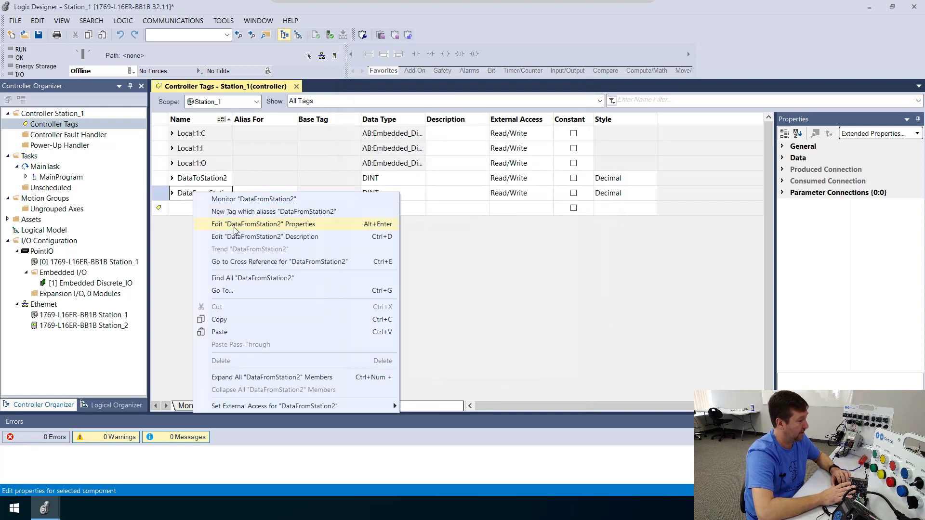
click(235, 225)
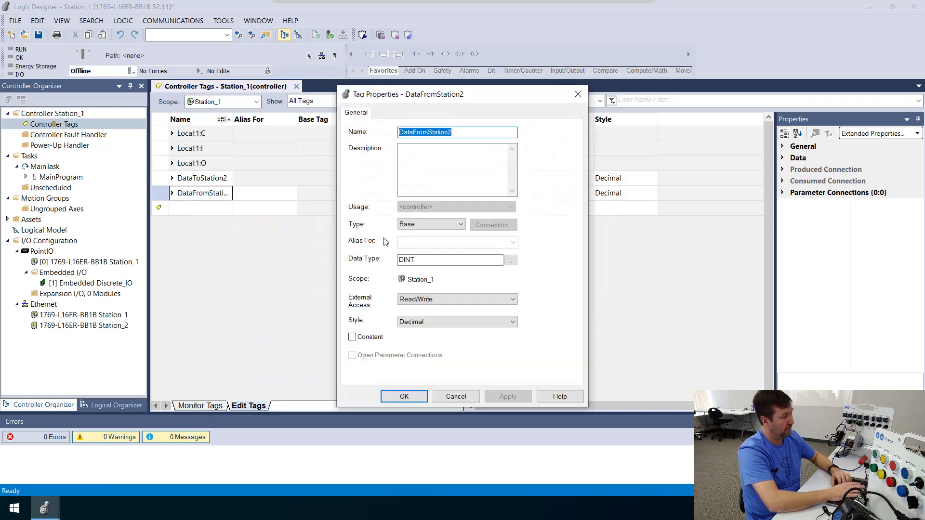
click(414, 227)
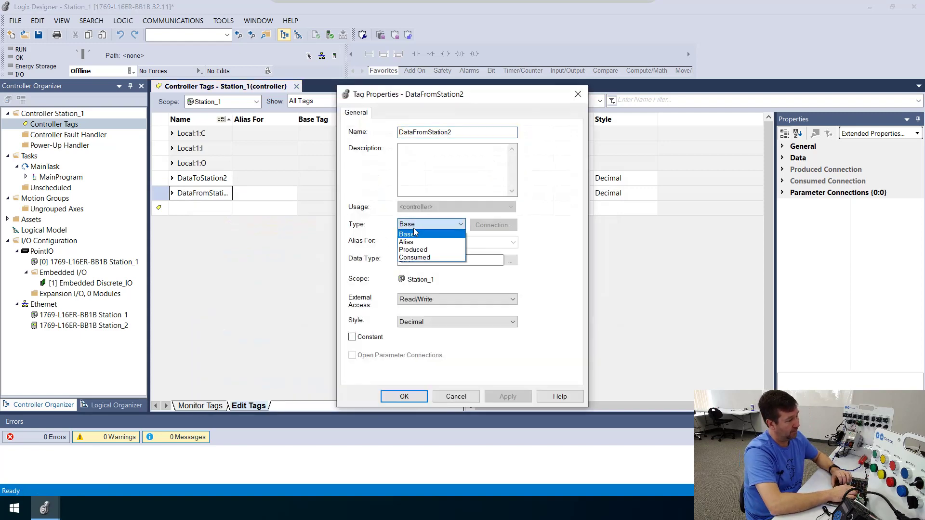
click(414, 258)
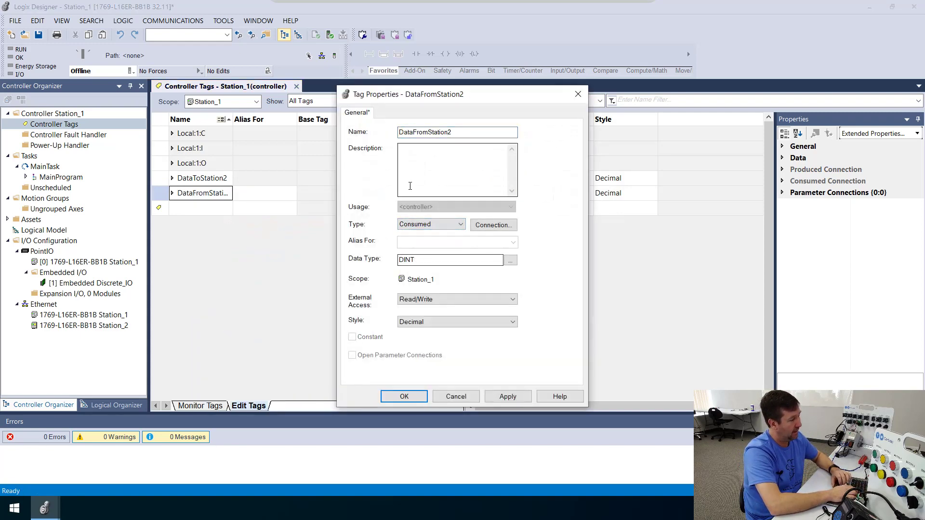
click(482, 225)
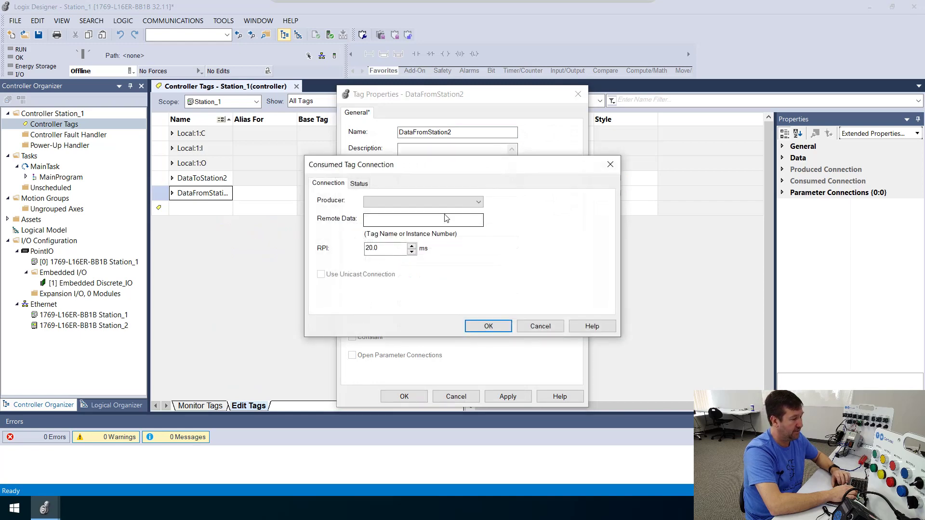
Step: Set the consumed tag's producer to Station_2 and enter DataToStation2 as its remote data
click(413, 203)
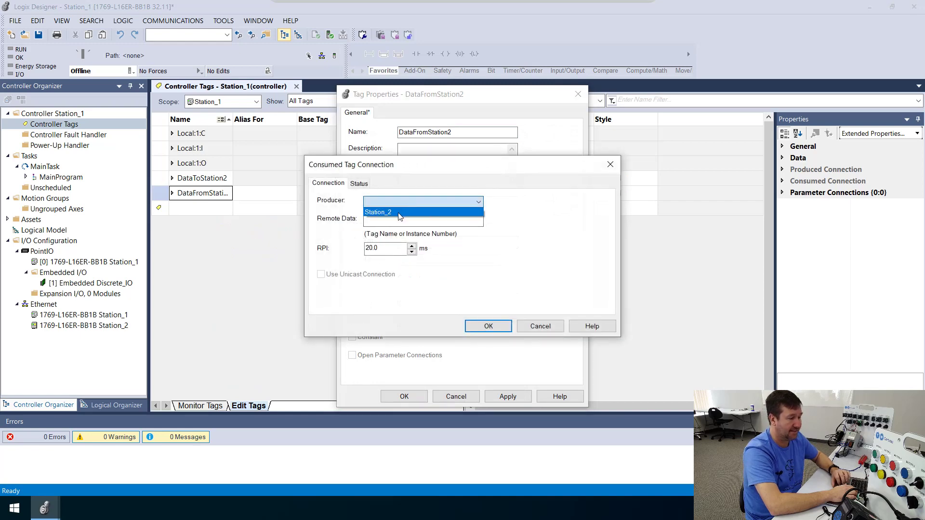
click(399, 213)
click(397, 219)
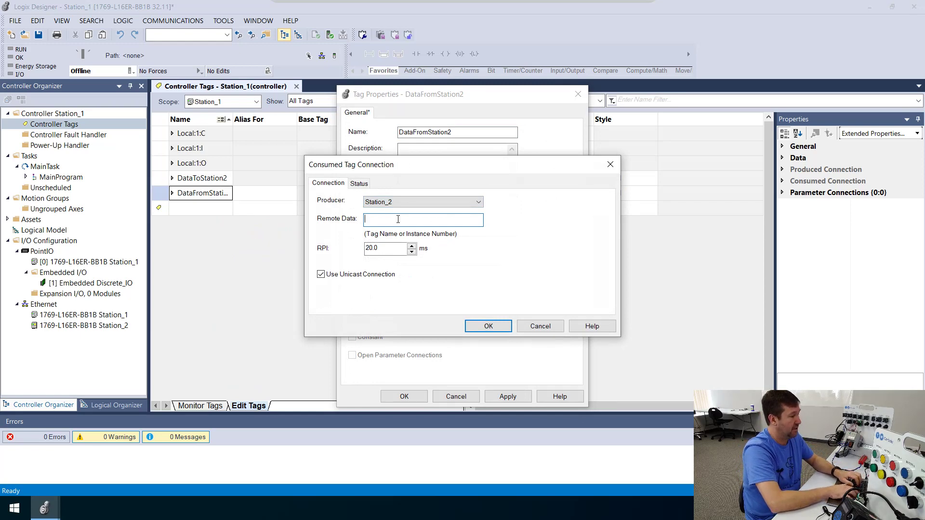
text(Data)
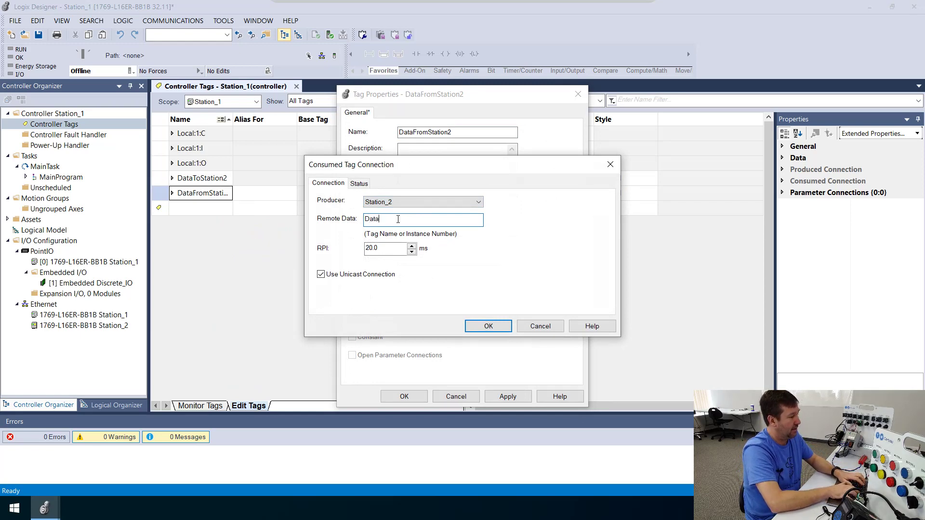
text(ToSta)
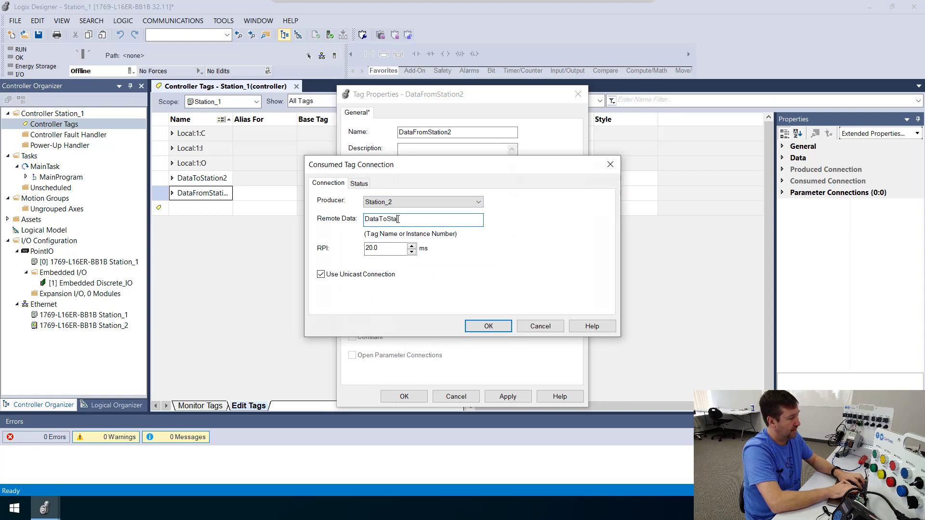
text(tion2)
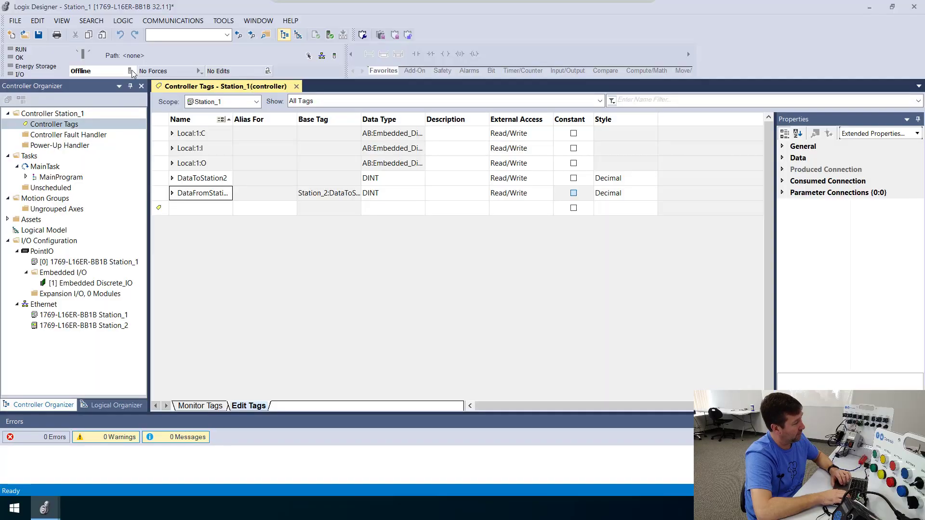
Step: Browse the AB_ETHIP-1 Ethernet network and download the Station_1 project to the 1769-L16ER-BB1B controller at 192.168.1.111
click(129, 71)
click(145, 111)
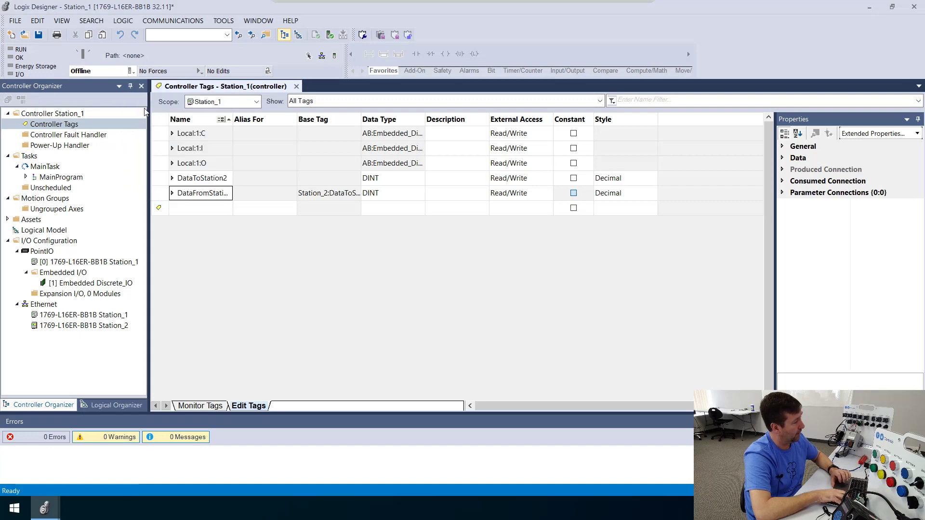
click(384, 170)
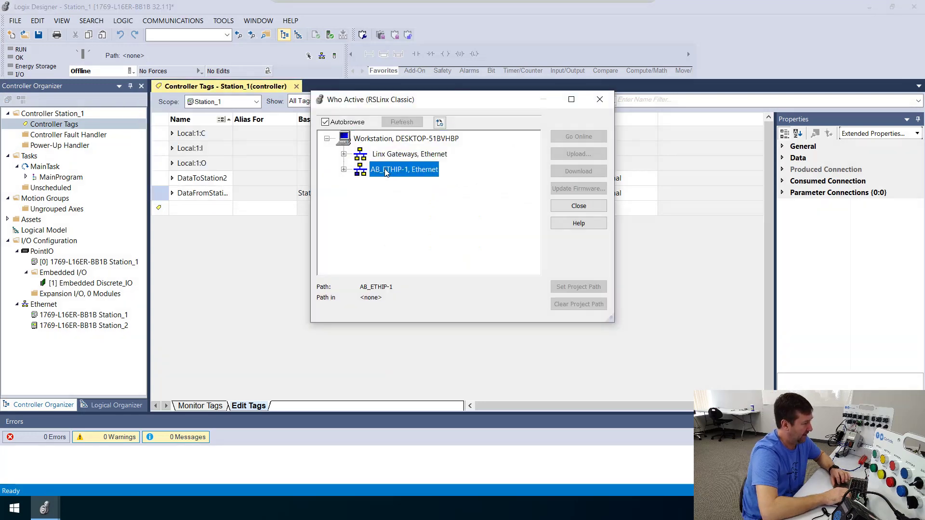
double_click(385, 169)
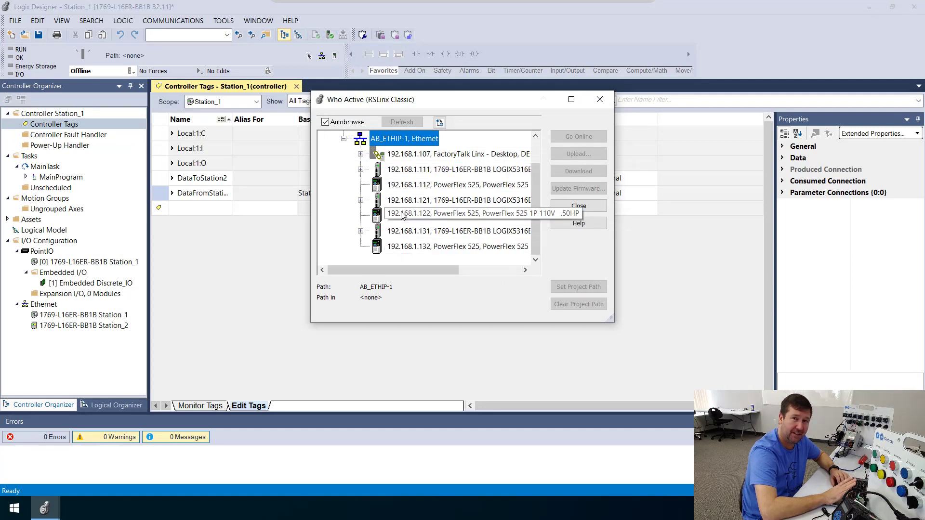
click(403, 172)
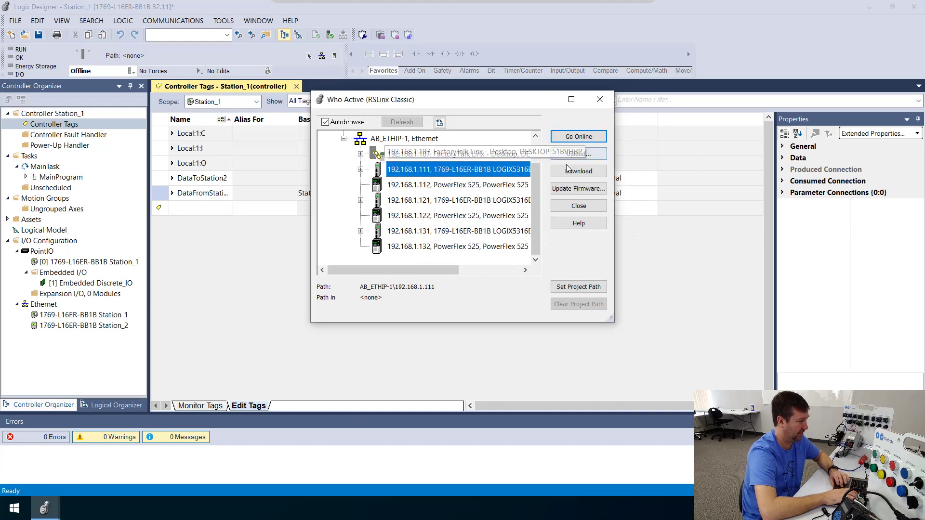
click(570, 170)
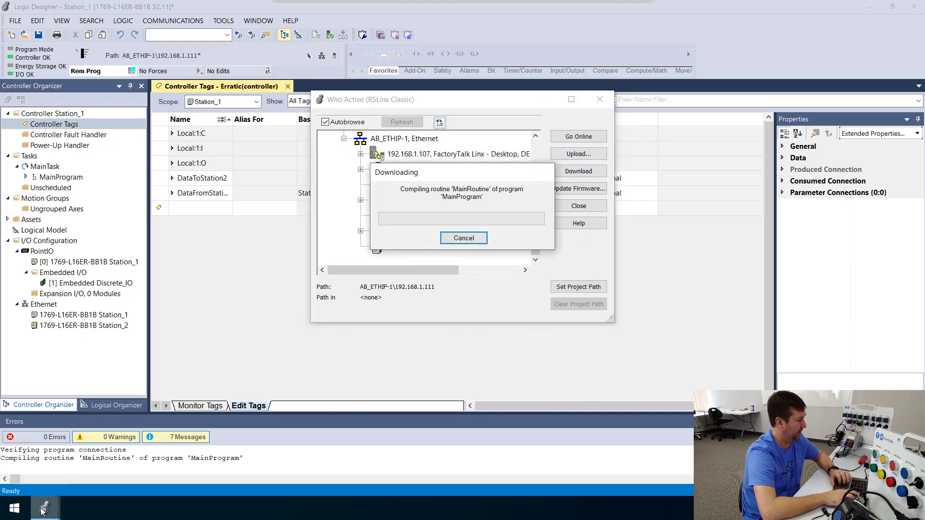
Step: Switch to the Station_2 project and download it to the controller at 192.168.1.121
mouse_move(45, 508)
click(179, 458)
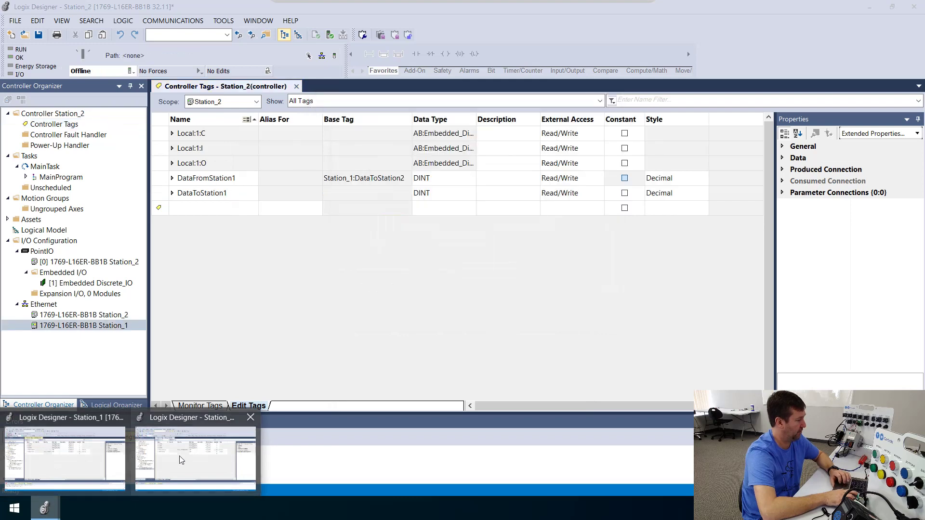
click(186, 21)
click(175, 34)
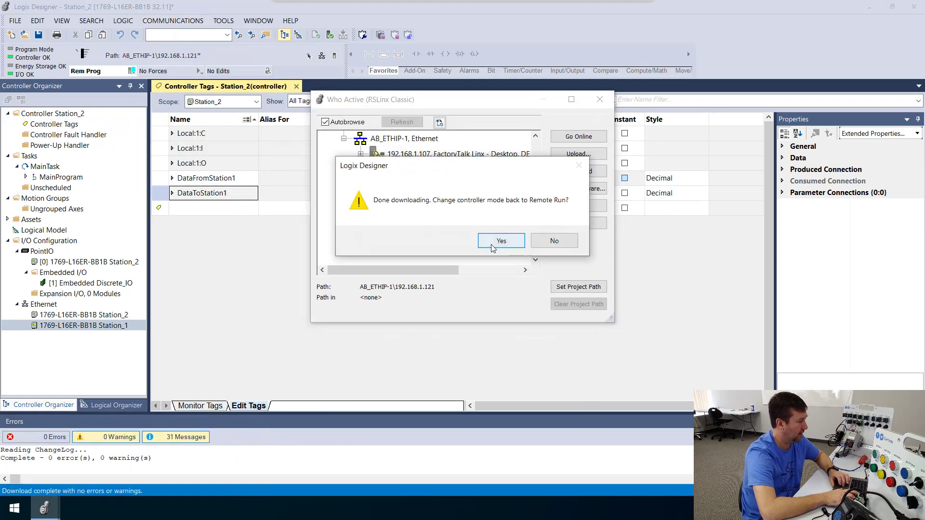
Step: Return to the Station_1 project and change its controller back to Remote Run
mouse_move(44, 508)
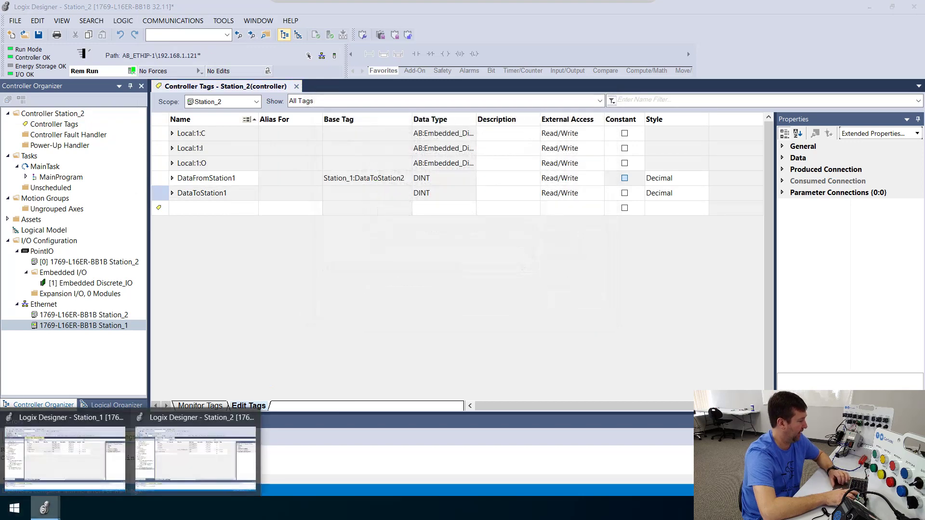
click(61, 458)
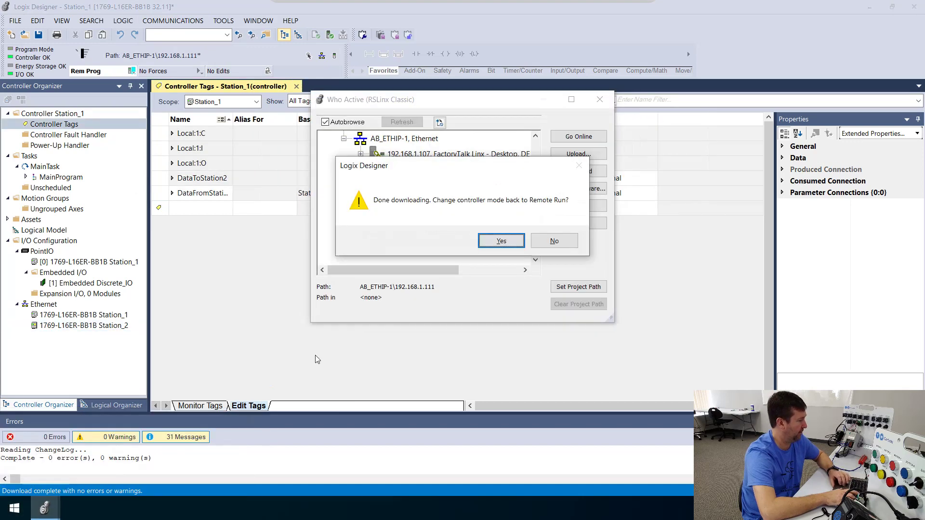
click(501, 241)
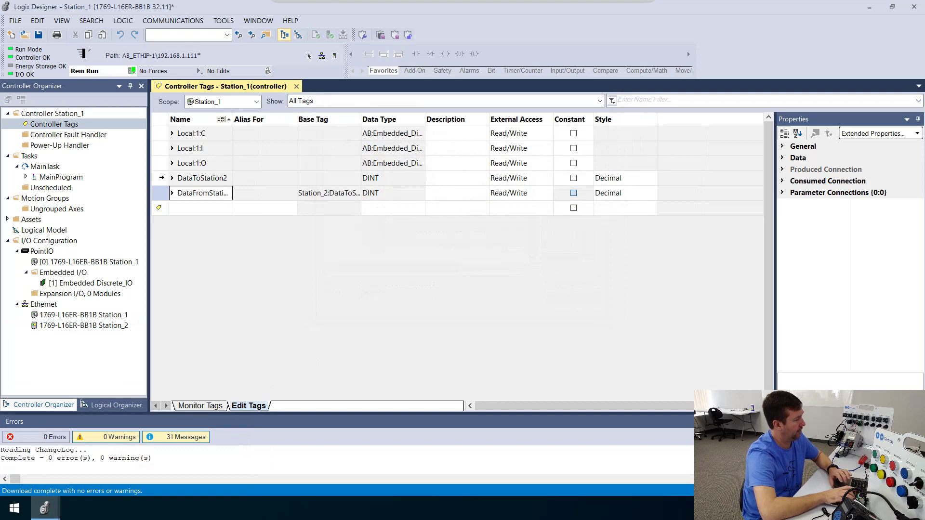